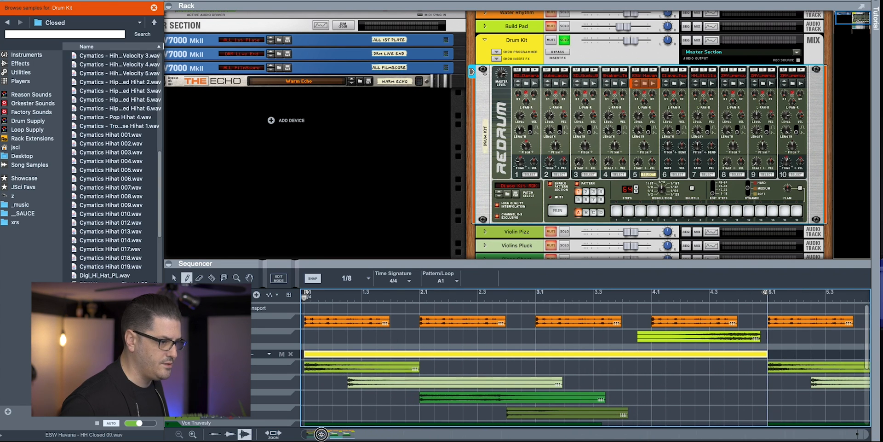
- Collapse the rack so the sequencer expands to fill the window
left_click(169, 6)
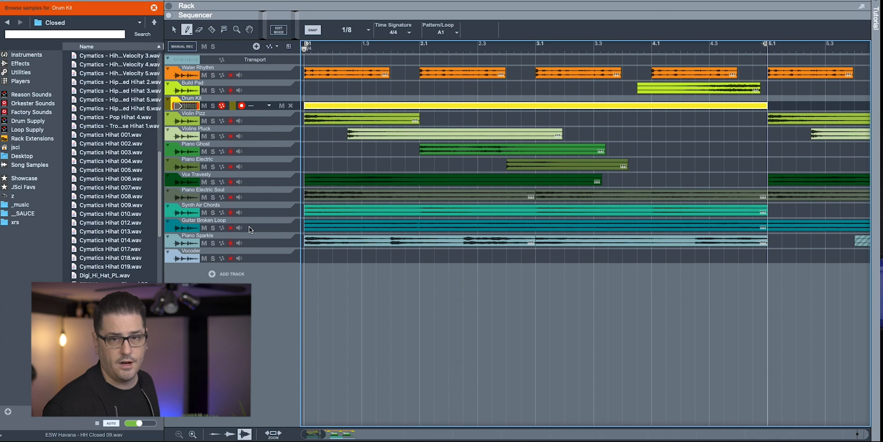
scroll(249, 228, "up", 8)
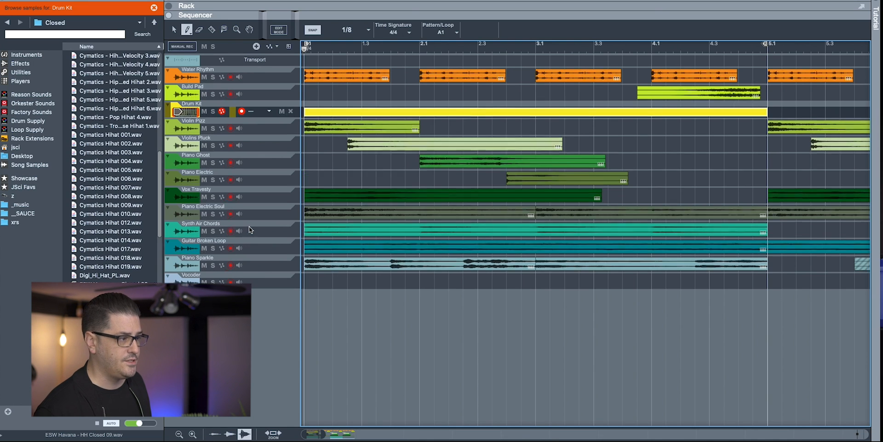
scroll(250, 227, "down", 8)
scroll(249, 228, "up", 4)
scroll(250, 227, "down", 4)
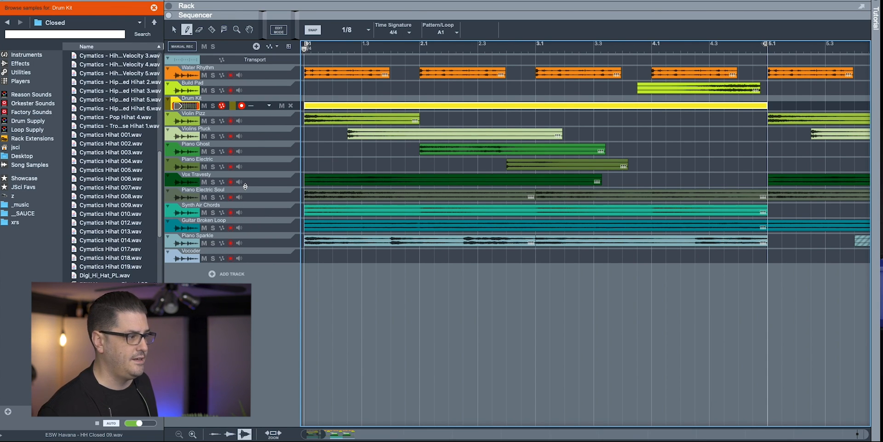
left_click_drag(242, 188, 248, 255)
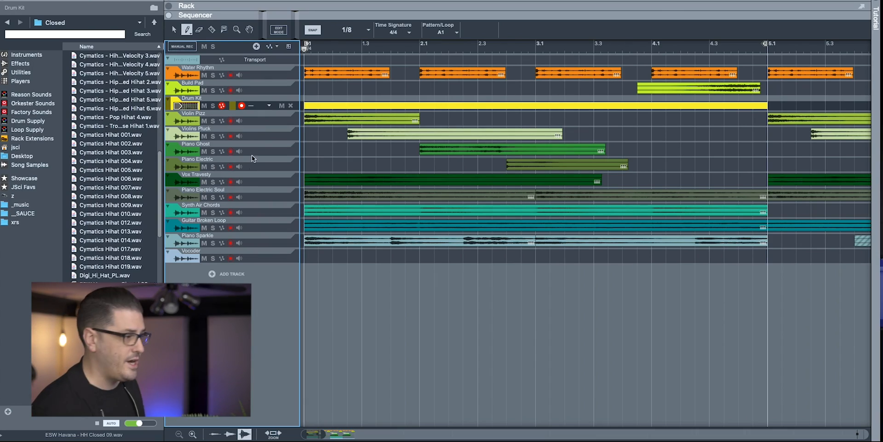
- Make the Drum Kit track taller and open its yellow clip in Edit Mode
left_click_drag(249, 110, 253, 190)
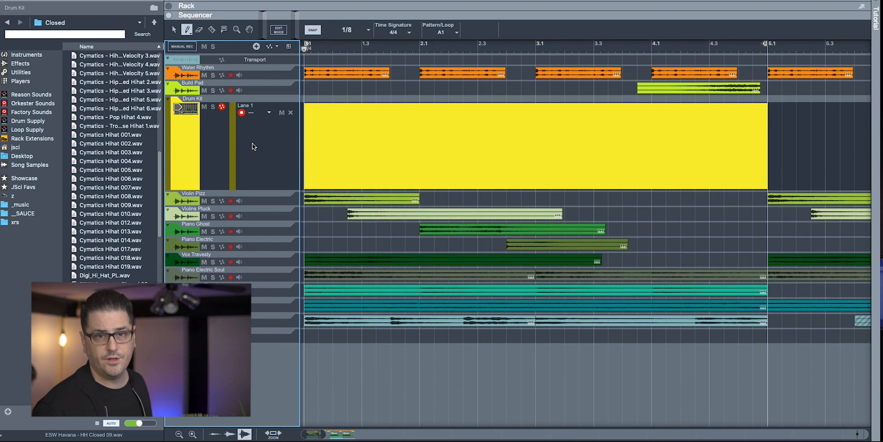
left_click(400, 154)
double_click(400, 154)
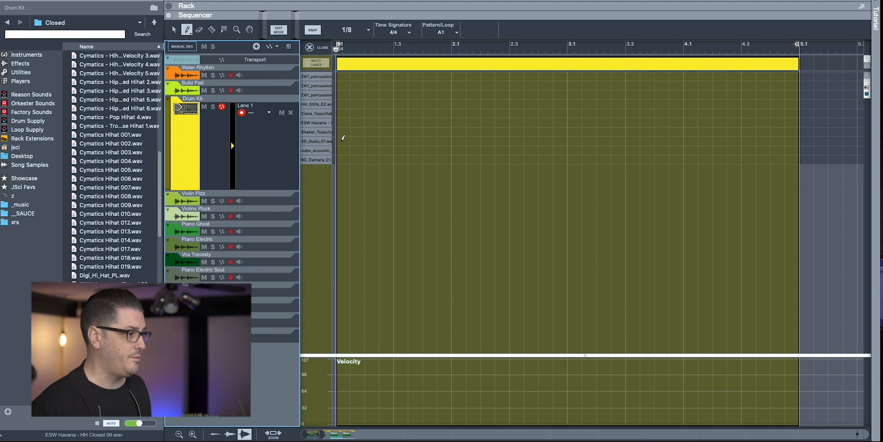
- Draw three test hi-hats, then switch the Pencil to Draw multiple notes at 1/16 grid
left_click(339, 122)
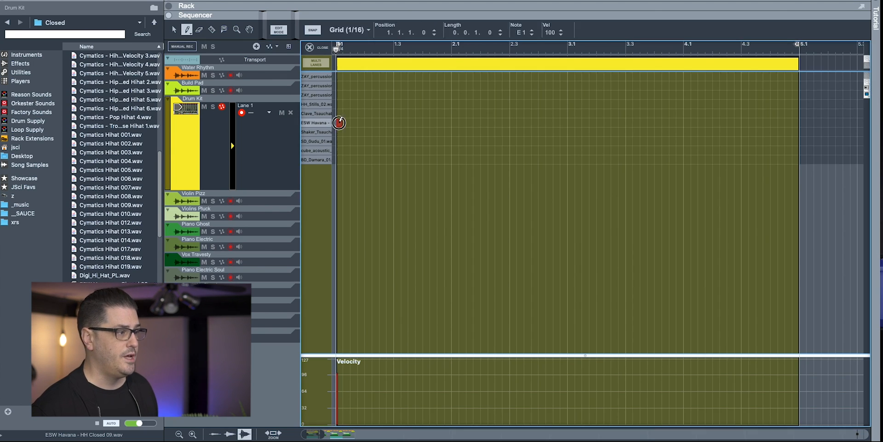
left_click(346, 123)
left_click(352, 122)
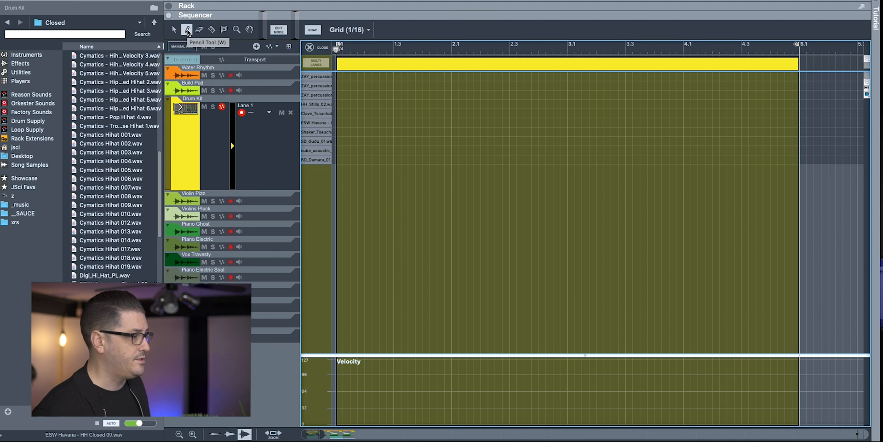
left_click(191, 34)
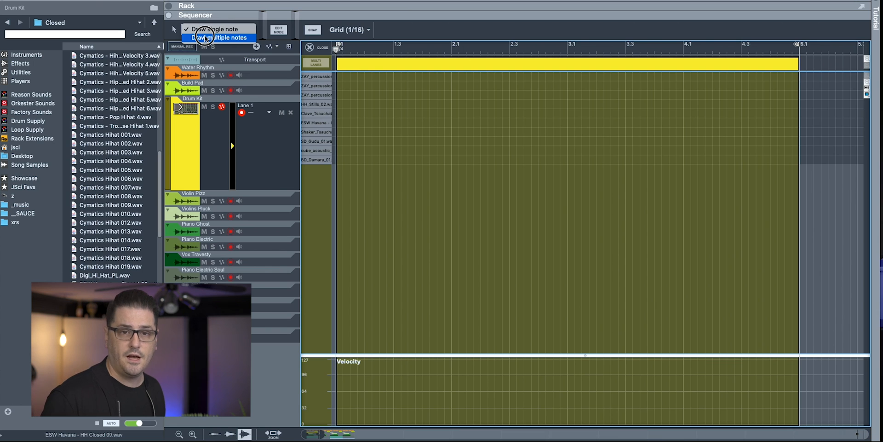
left_click(205, 38)
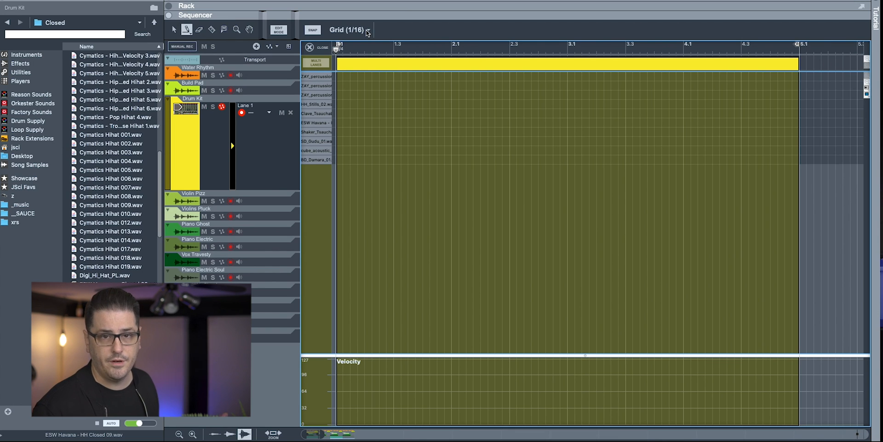
left_click(366, 30)
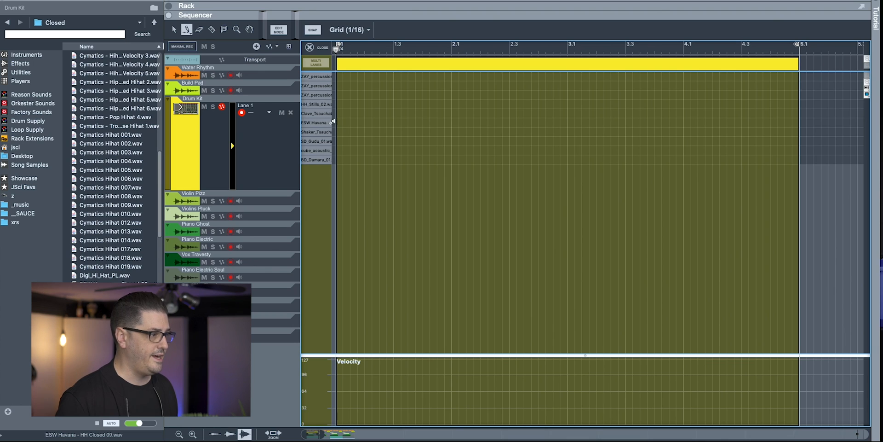
- Paint 1/16 closed hi-hats across bar 1 of the ESW Havana lane and audition them
left_click_drag(336, 122, 450, 121)
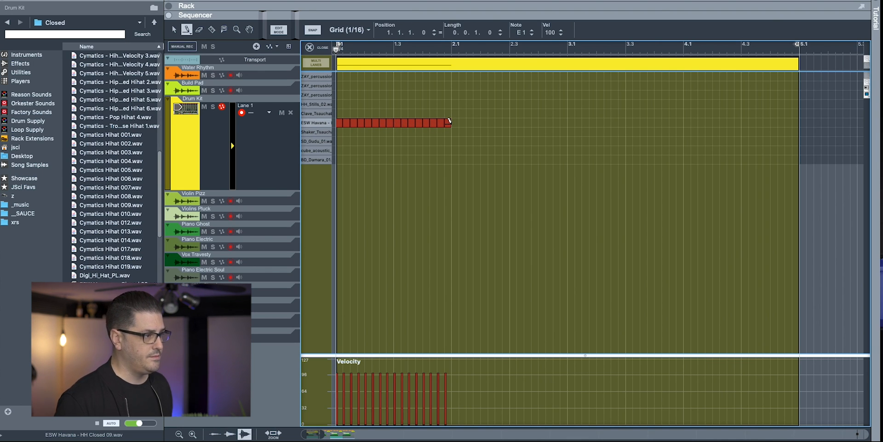
key("space")
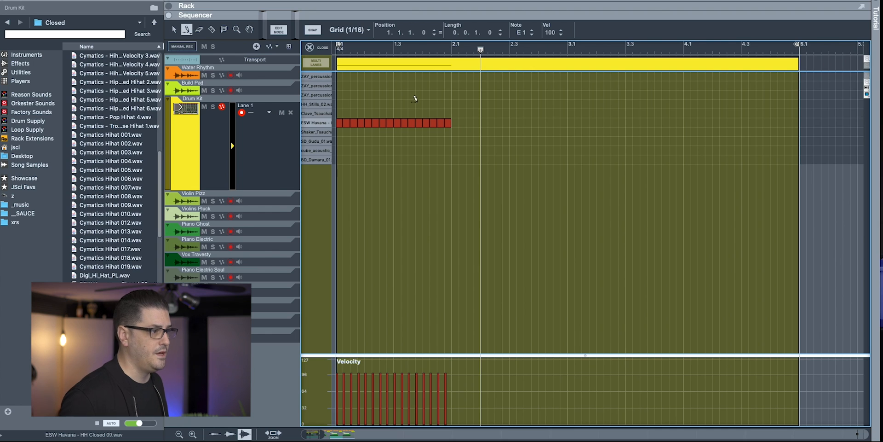
left_click_drag(412, 51, 322, 51)
left_click(432, 50)
left_click(423, 50)
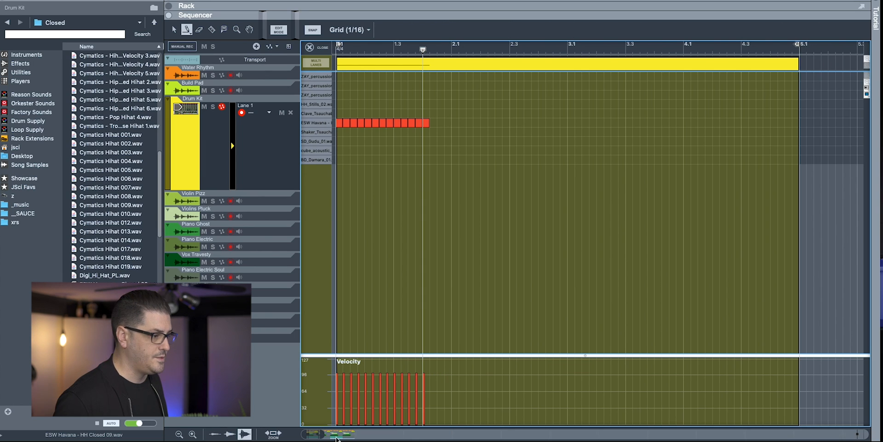
- Add a 1/32 hi-hat roll leading into bar 2 and play bar 1 back
left_click_drag(323, 436, 314, 435)
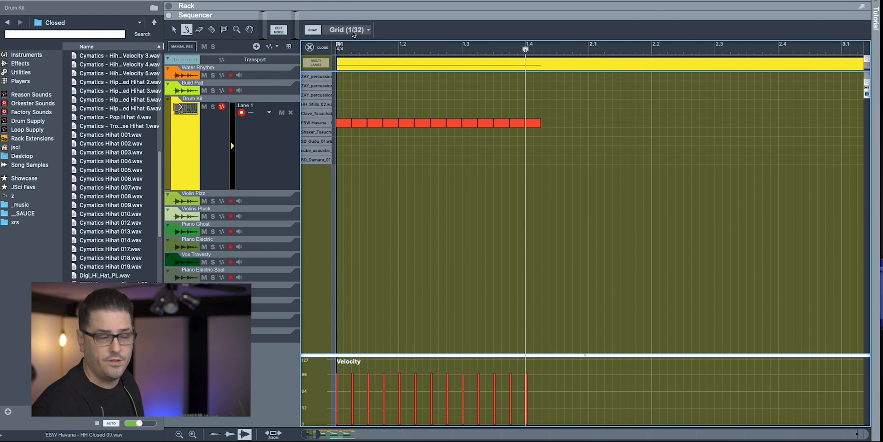
left_click_drag(543, 123, 584, 123)
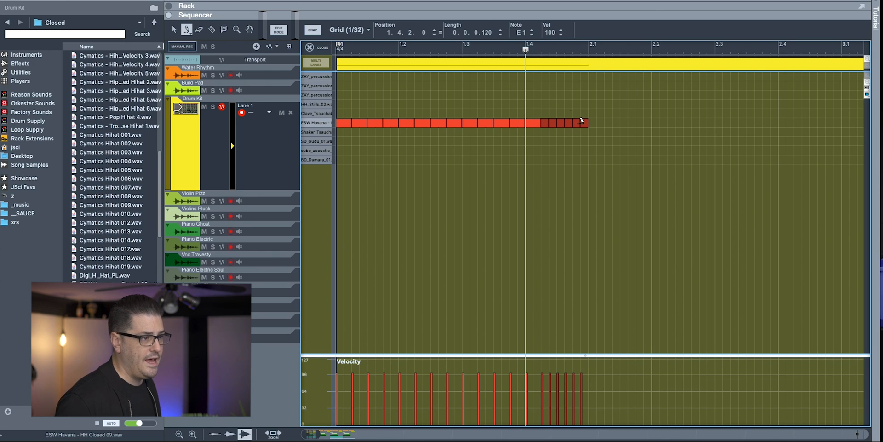
left_click_drag(525, 49, 259, 55)
key("space")
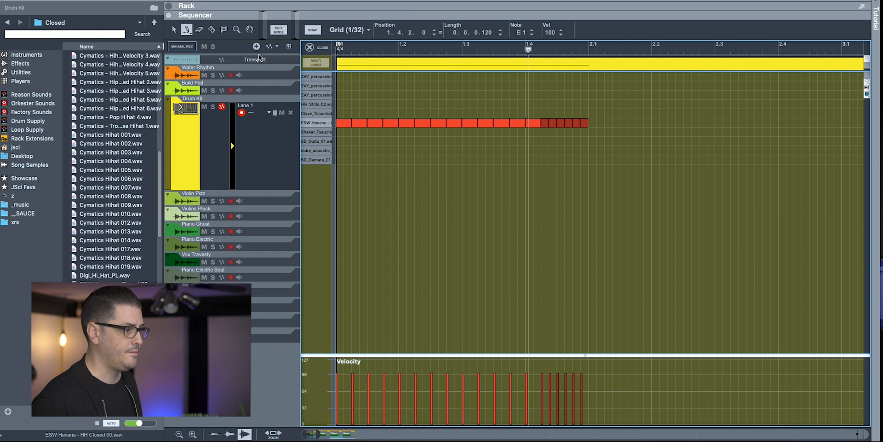
left_click(319, 48)
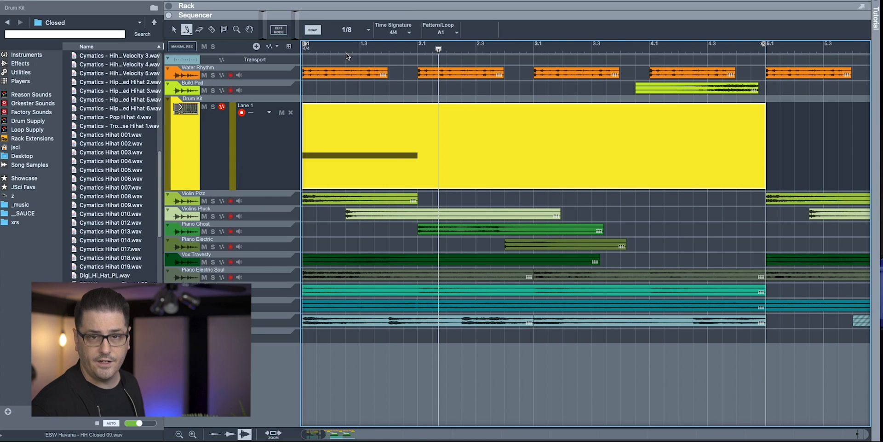
- Duplicate the one-bar hi-hat pattern with Ctrl+D to fill bars 2 through 4
double_click(322, 134)
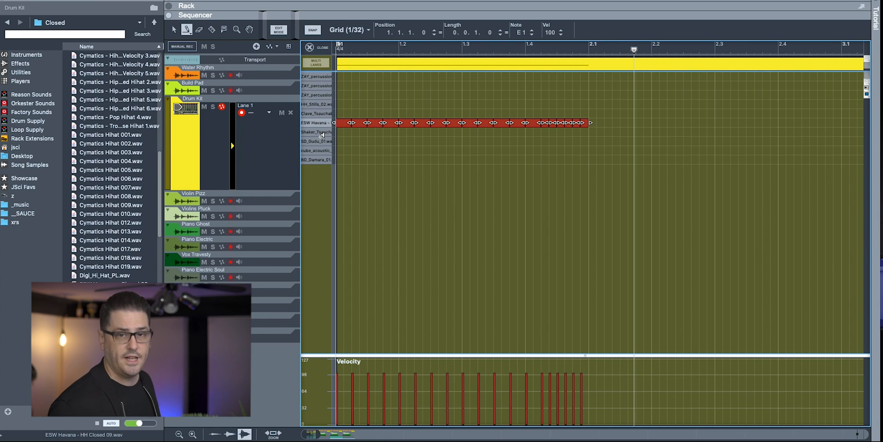
key("ctrl+d")
key("ctrl+d")
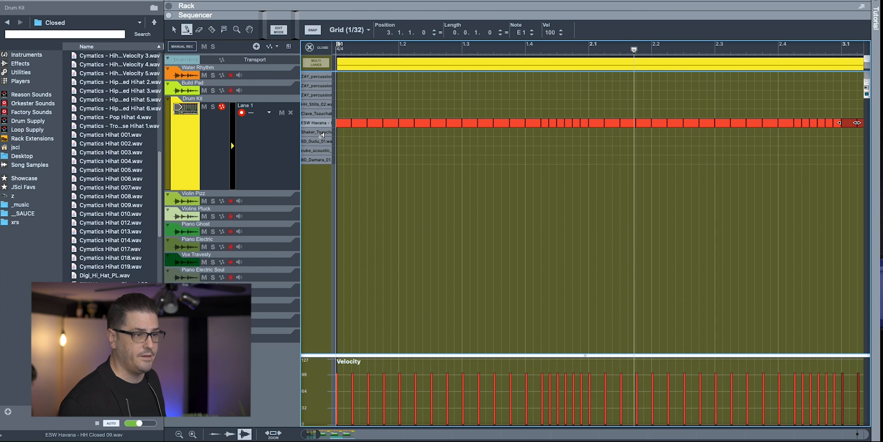
key("ctrl+d")
left_click_drag(319, 436, 354, 434)
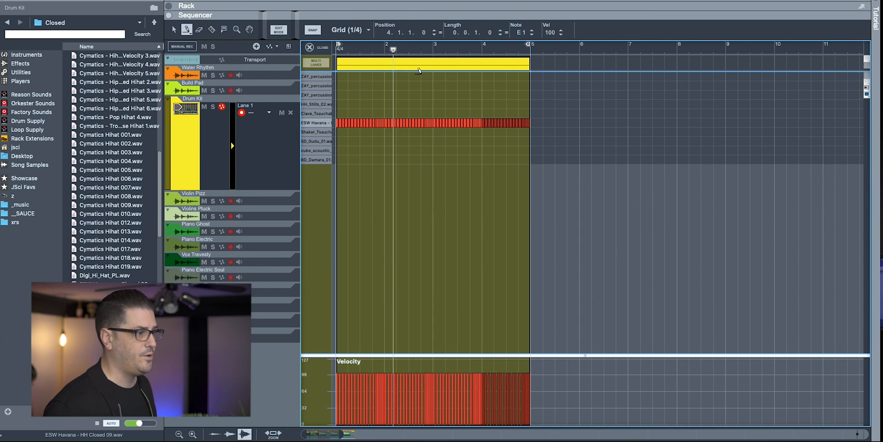
- Replace the hi-hats at beat 3 of bar 2 with one long hit and play from the start
key("space")
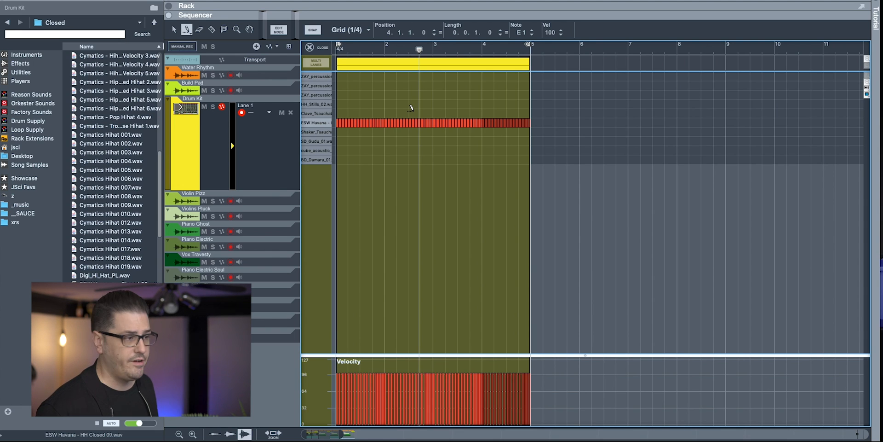
left_click_drag(412, 109, 409, 125)
key("Delete")
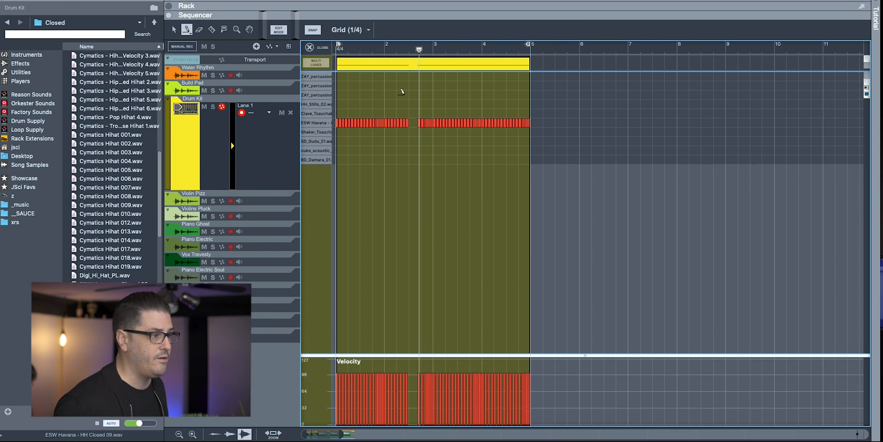
left_click(414, 122)
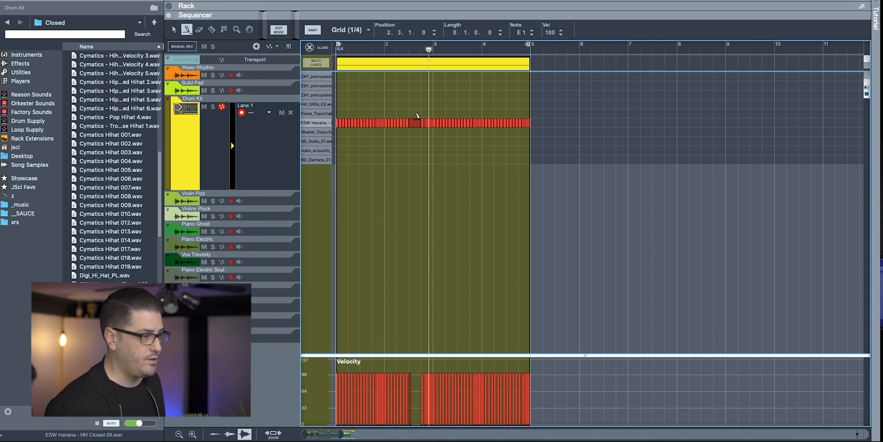
left_click_drag(429, 50, 291, 50)
key("space")
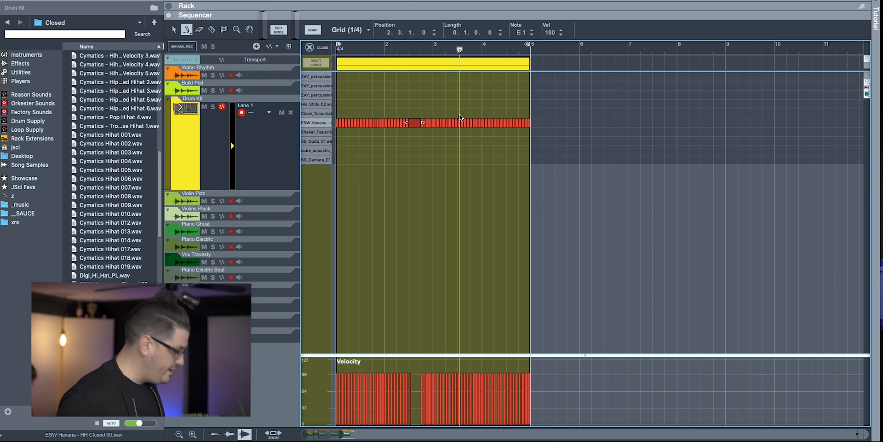
- Delete the hi-hat at 3.3.1 to leave a gap before bar 4
left_click(459, 130)
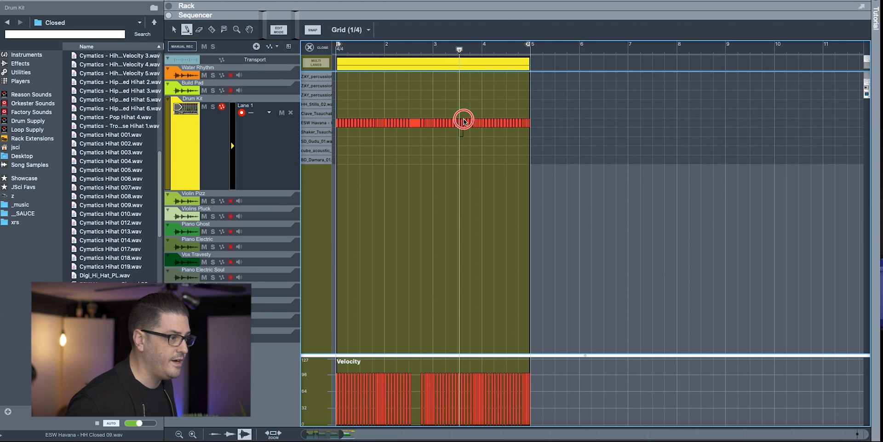
left_click(464, 121)
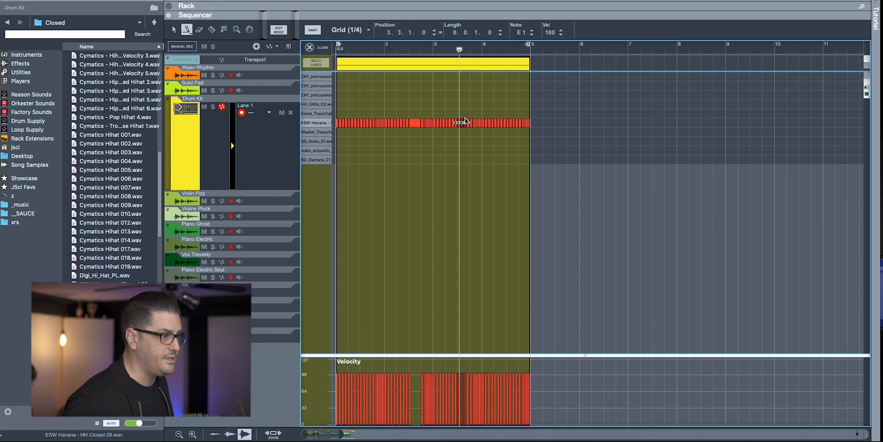
key("Delete")
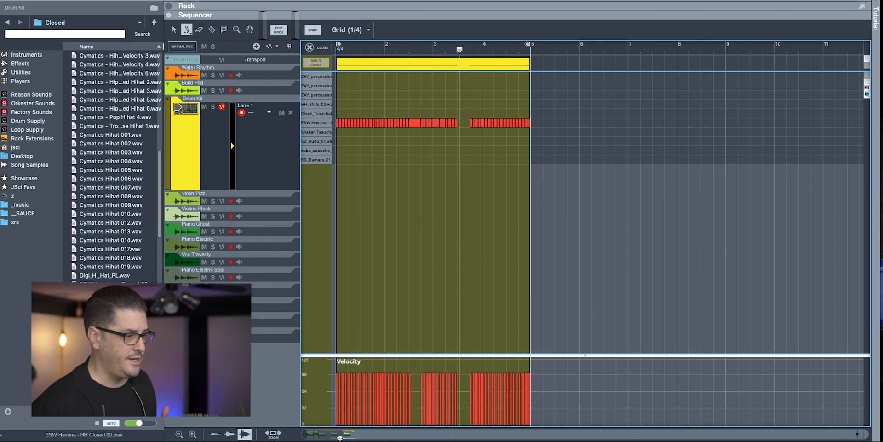
left_click_drag(341, 435, 319, 436)
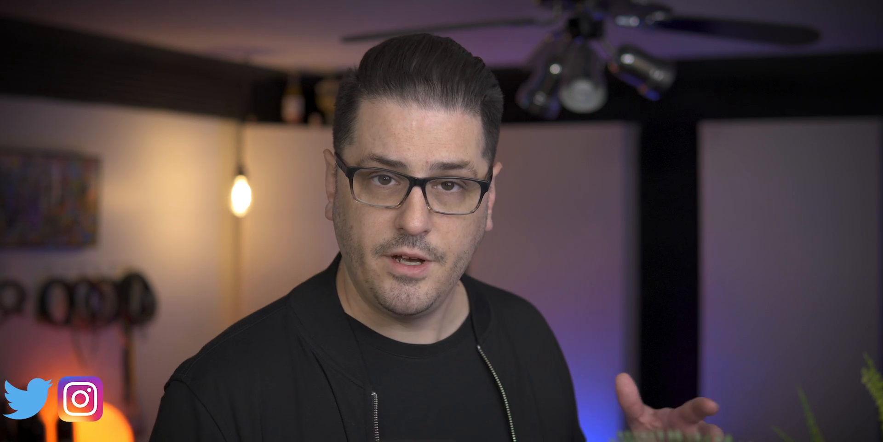